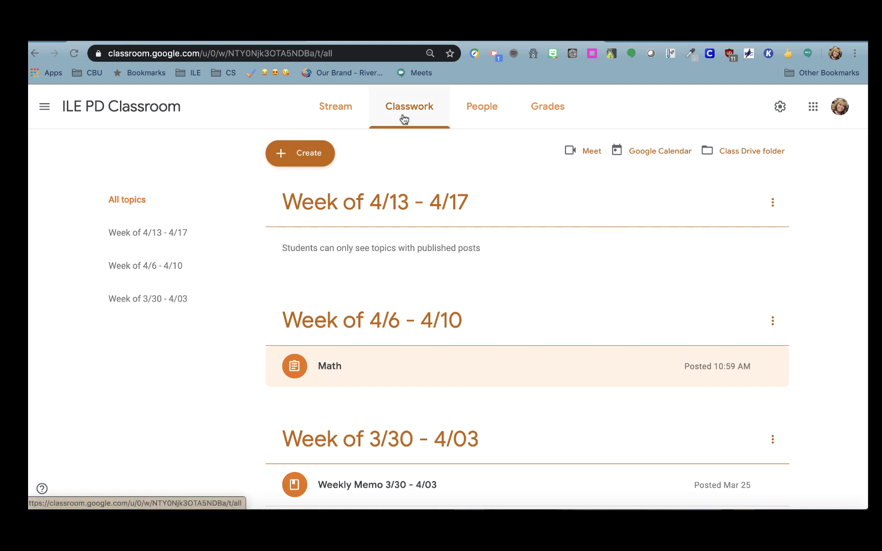
Step: Start a new Kami assignment for the ILE PD Classroom class
click(312, 156)
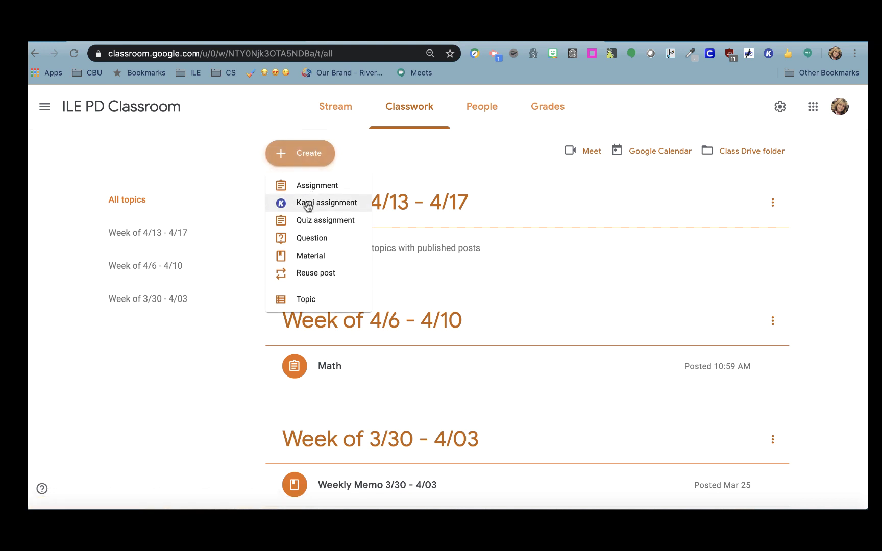
click(307, 204)
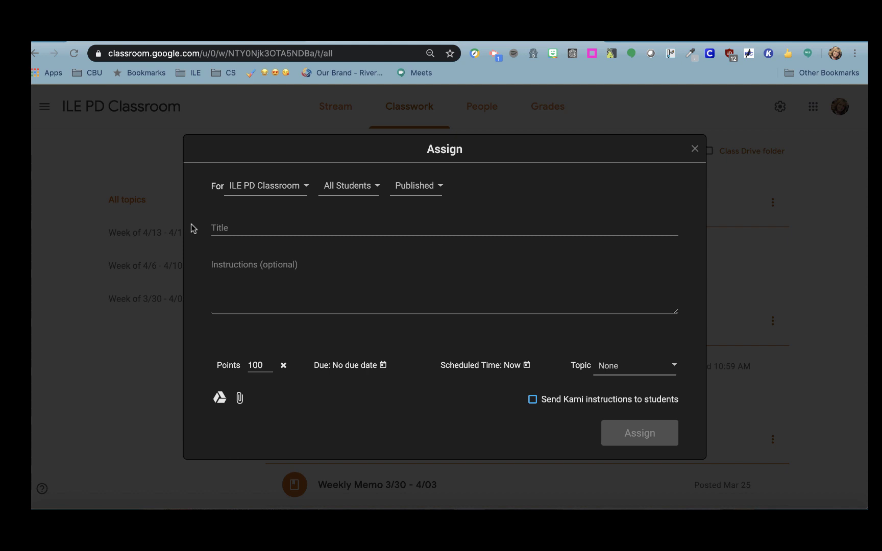
click(263, 186)
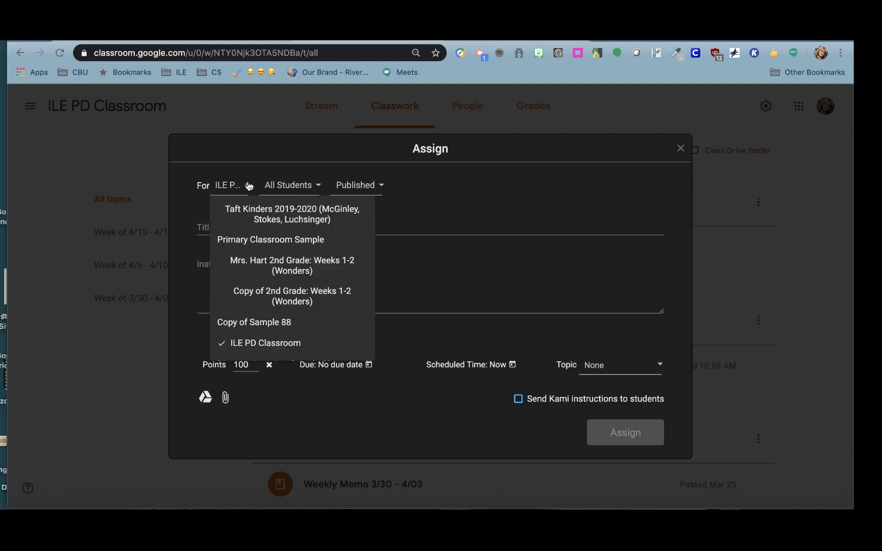
click(466, 220)
Step: Title the assignment 'Math' and change its points from 100 to 0
click(261, 230)
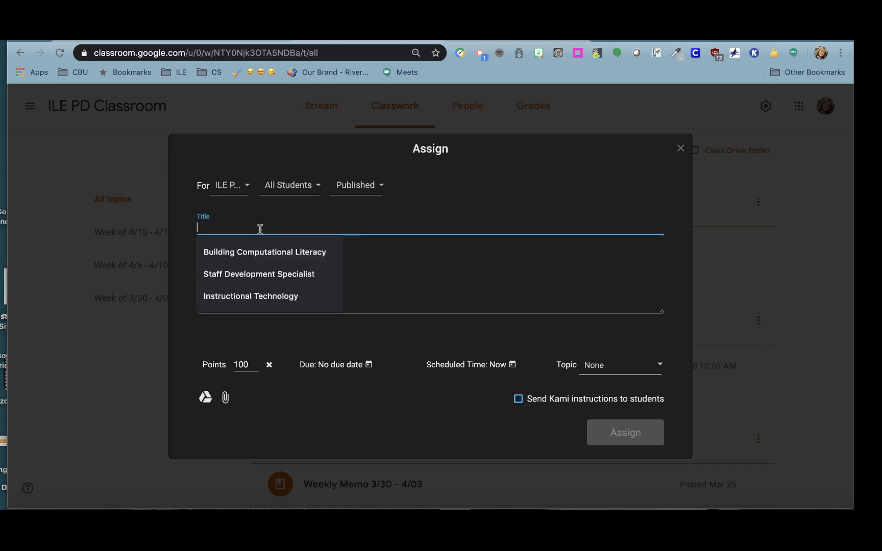
text(Math)
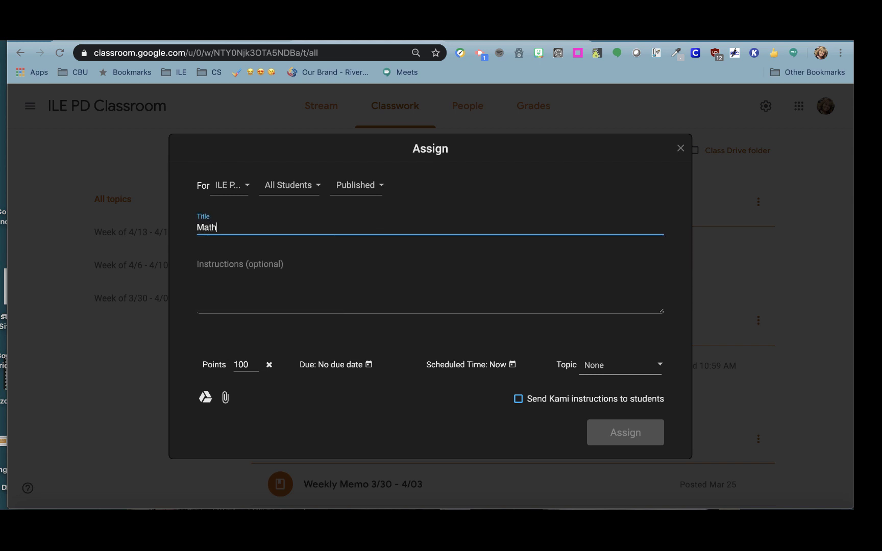
click(248, 293)
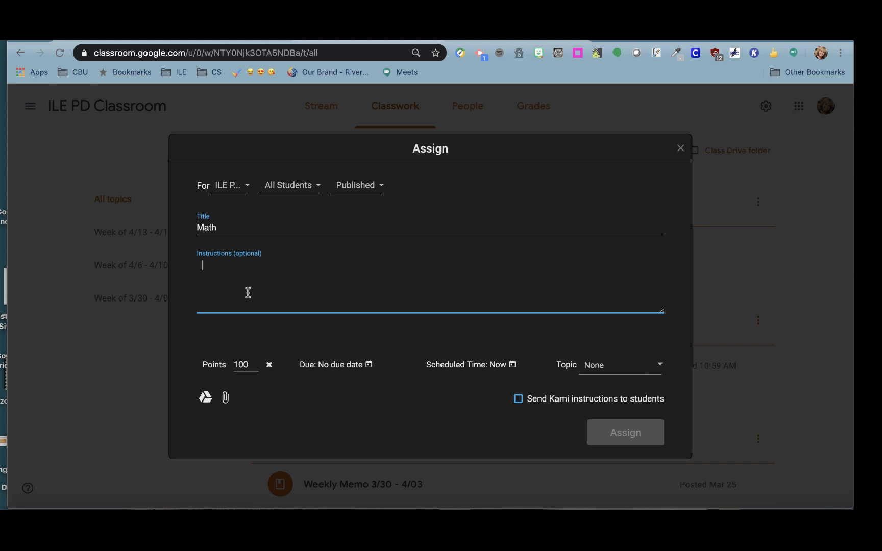
click(247, 364)
key(BackSpace)
key(BackSpace)
key(BackSpace)
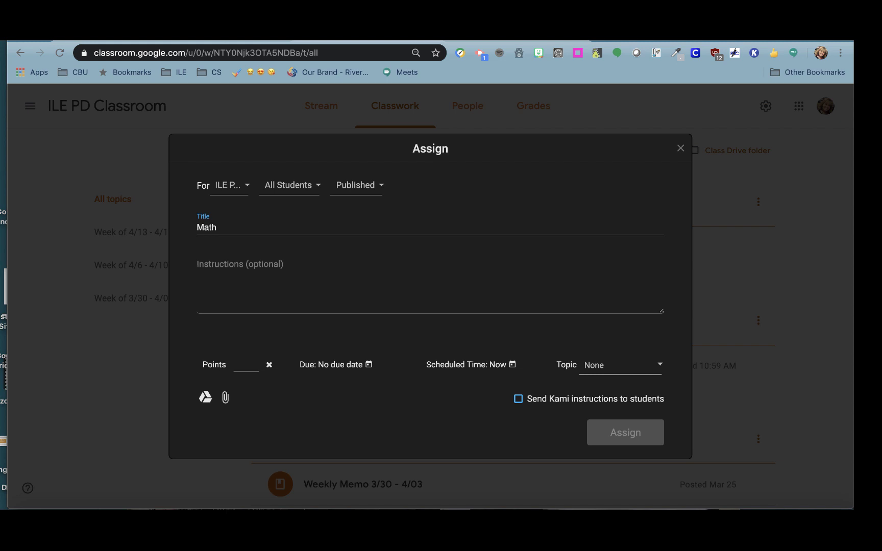
text(0)
click(660, 365)
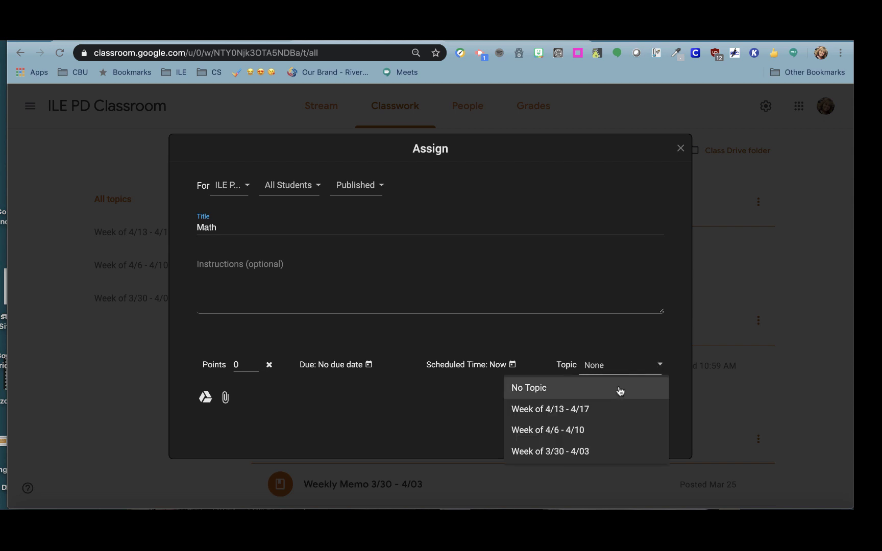
Step: Post Math under Week of 4/13 - 4/17 with 1st Days 1-10 English.pdf and Kami instructions
click(605, 410)
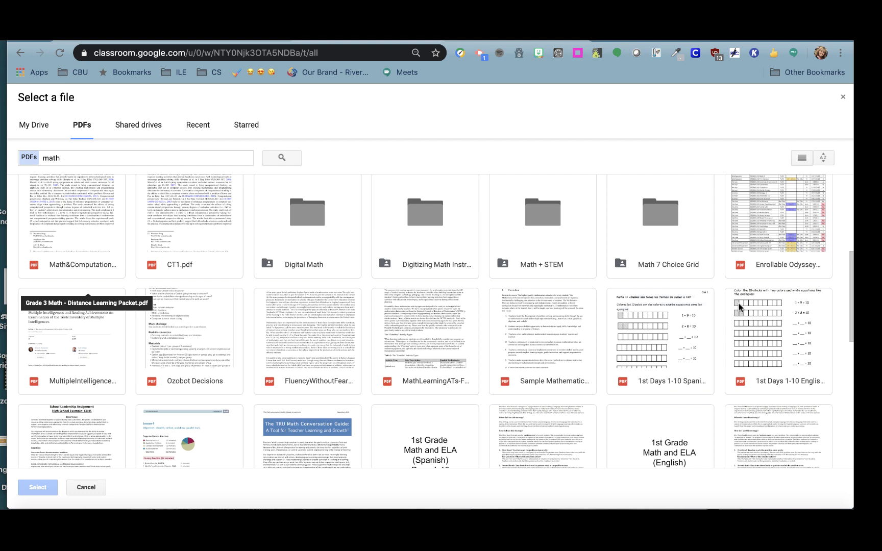
double_click(759, 330)
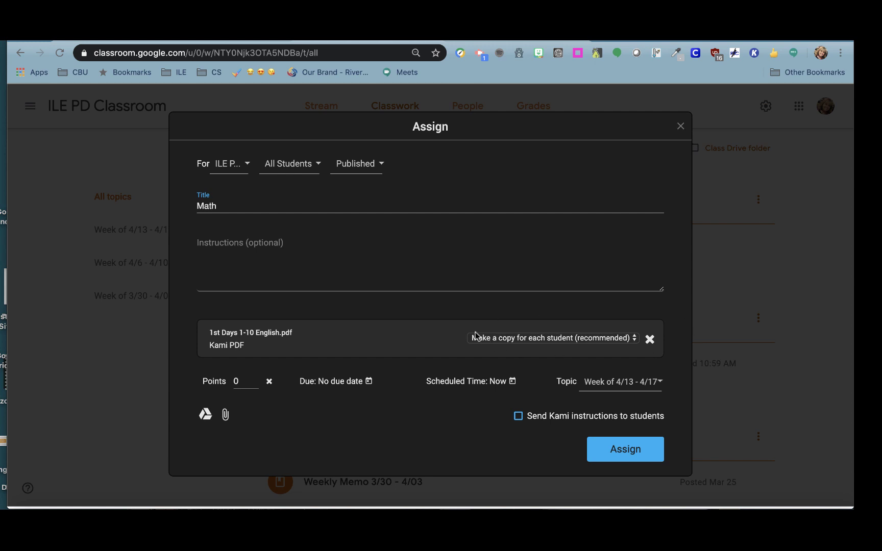
click(517, 416)
click(612, 451)
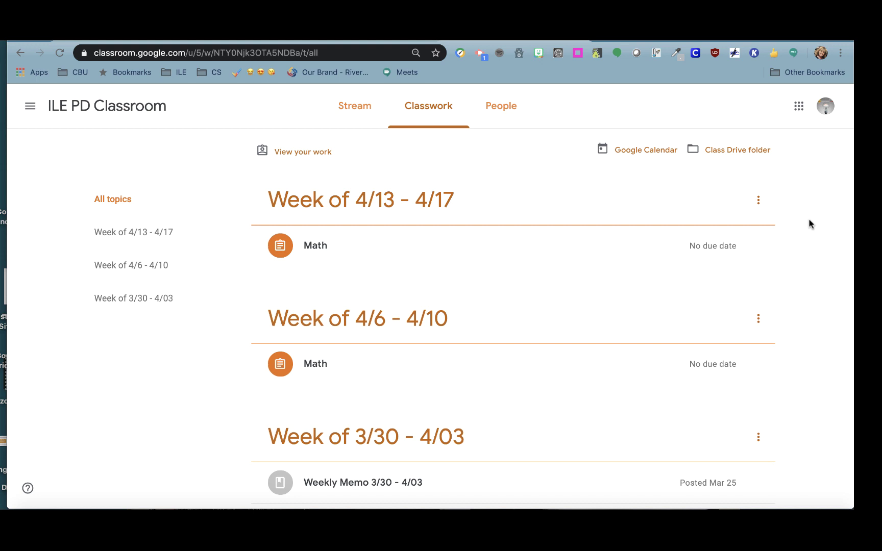
Step: As the student, open the Math assignment's details page from Week of 4/13 - 4/17
click(333, 247)
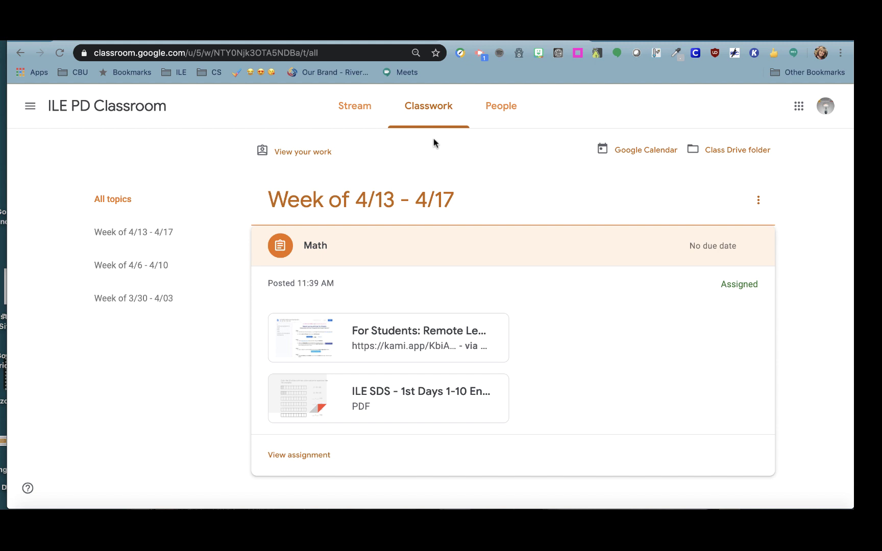
click(306, 455)
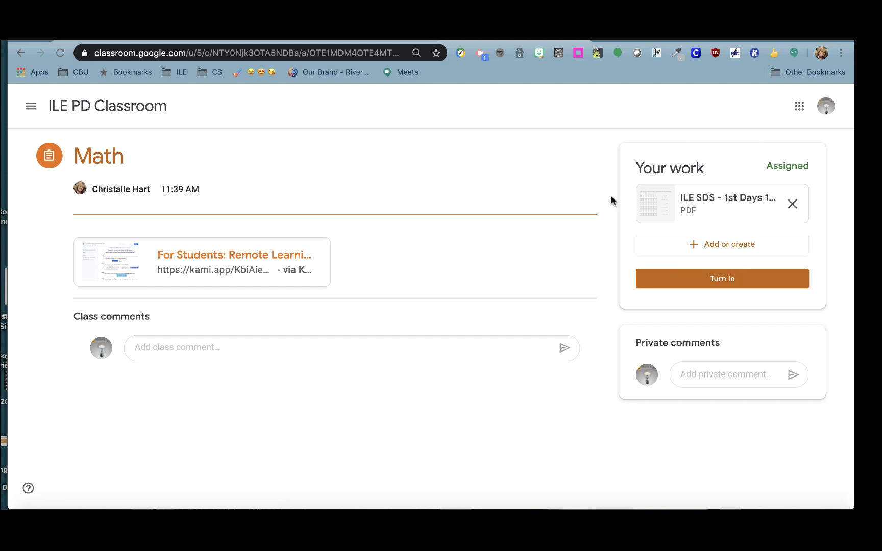
Step: Open ILE SDS - 1st Days 1-10 English.pdf in Kami, granting Google Drive access with the student account
click(695, 201)
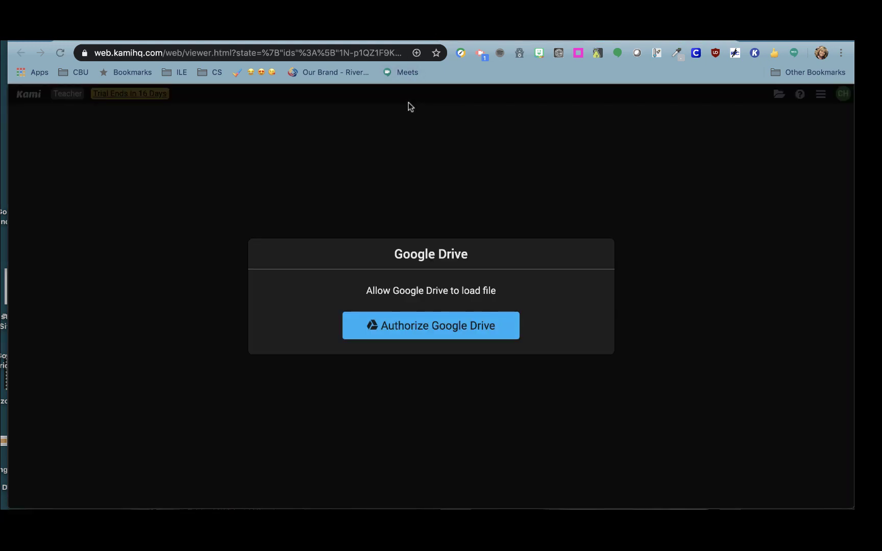
click(431, 326)
scroll(432, 343, down, 3)
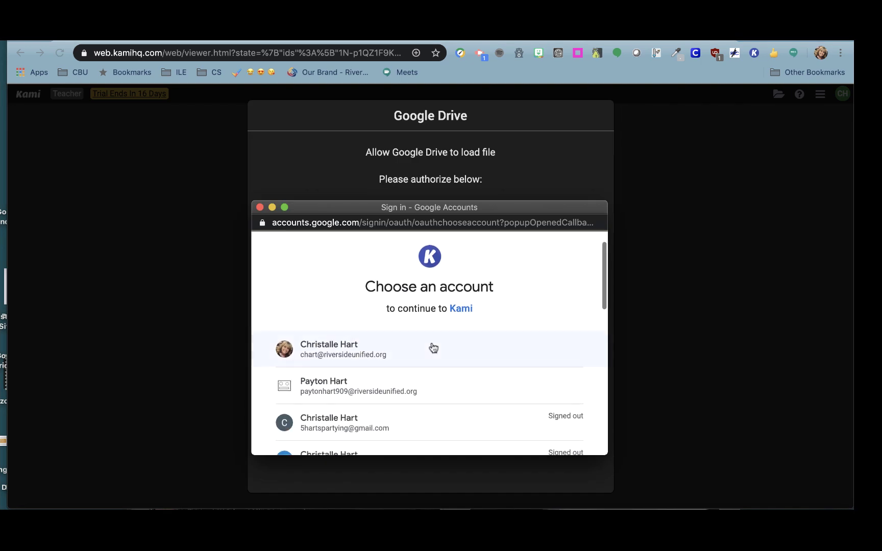
scroll(368, 333, down, 5)
click(365, 327)
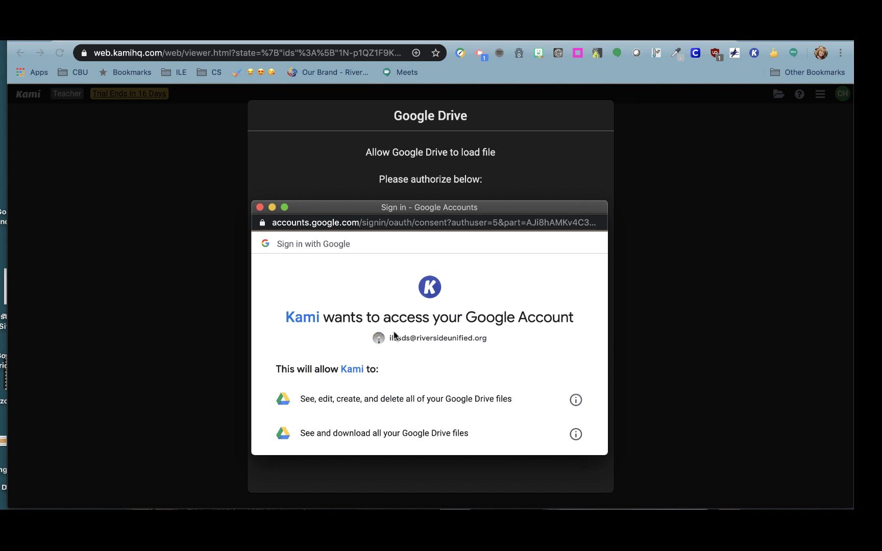
scroll(394, 335, down, 5)
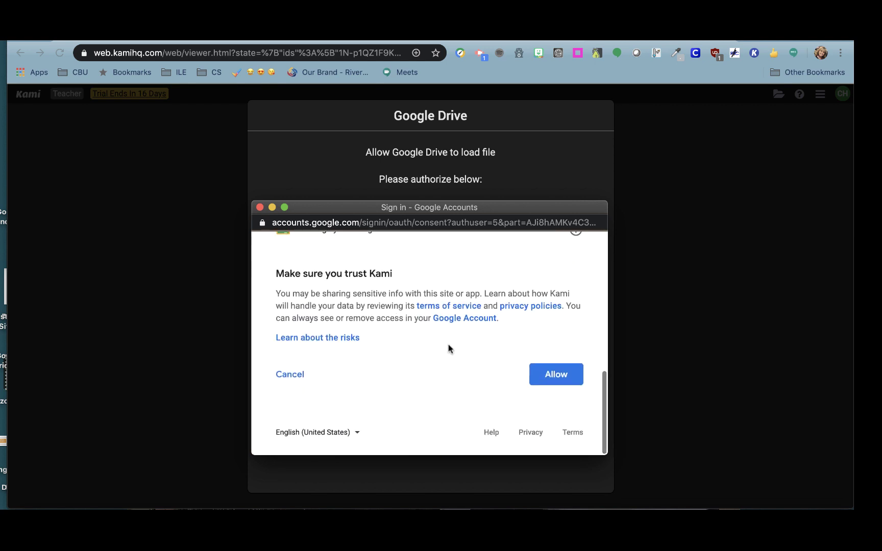
click(544, 380)
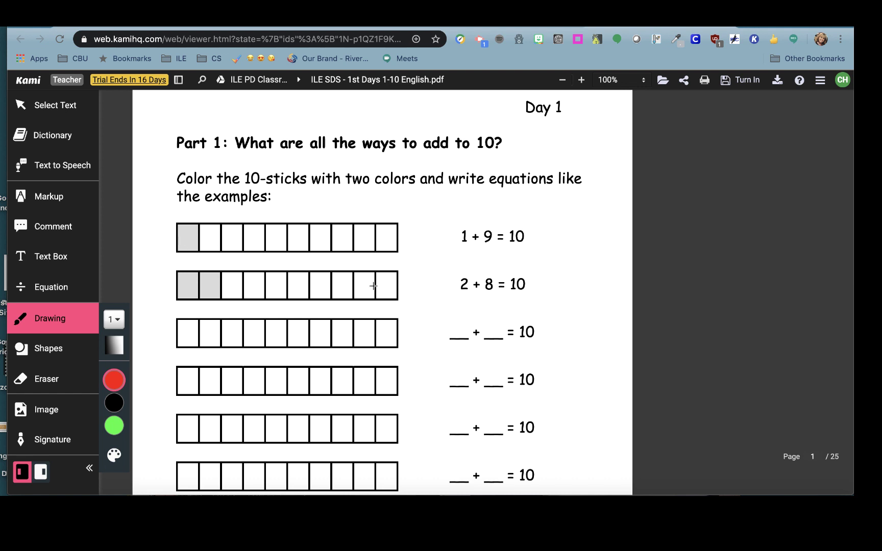
Step: Colour three cells of the third 10-stick red and write a red 3 in the first blank
scroll(373, 290, down, 3)
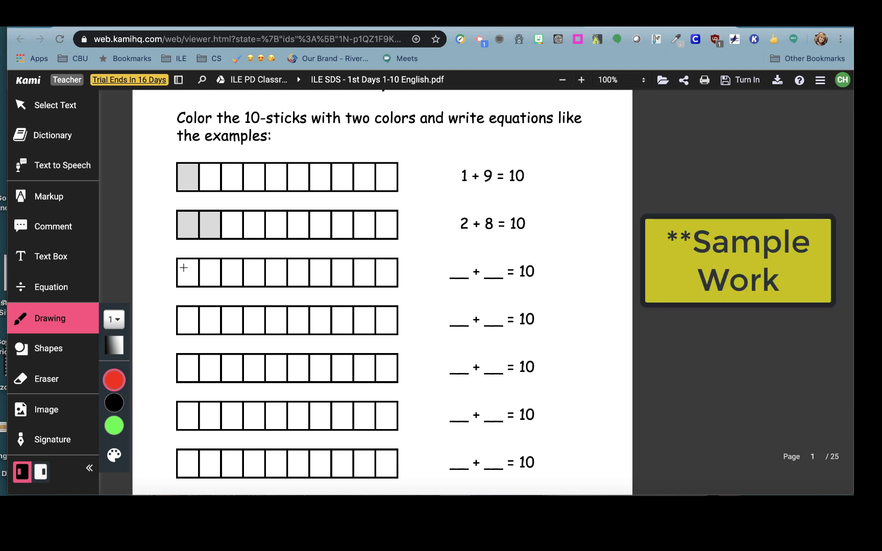
mouse_move(183, 265)
mouse_down()
mouse_move(232, 276)
mouse_move(184, 269)
mouse_move(231, 263)
mouse_move(181, 278)
mouse_up()
click(114, 320)
click(141, 340)
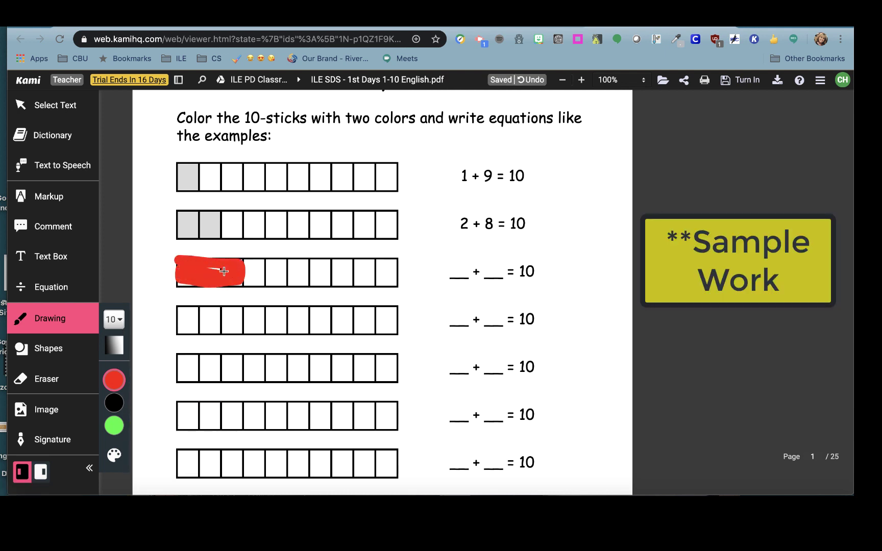
click(114, 320)
click(171, 383)
mouse_move(446, 251)
mouse_down()
mouse_move(454, 257)
mouse_move(446, 267)
mouse_up()
Step: Colour the remaining seven cells green and write a green 7 in the second blank
click(111, 433)
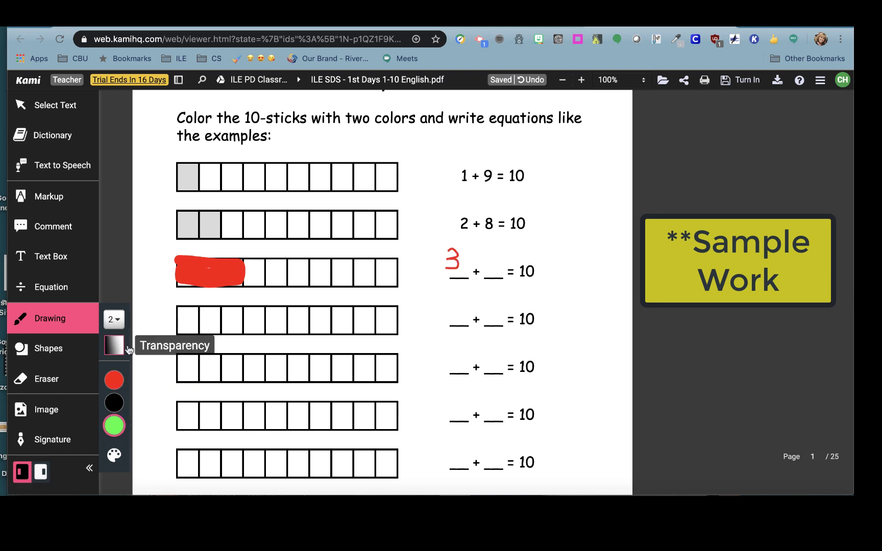
click(114, 320)
click(141, 341)
mouse_move(265, 264)
mouse_down()
mouse_move(387, 271)
mouse_move(253, 275)
mouse_move(382, 269)
mouse_move(372, 267)
mouse_up()
click(114, 320)
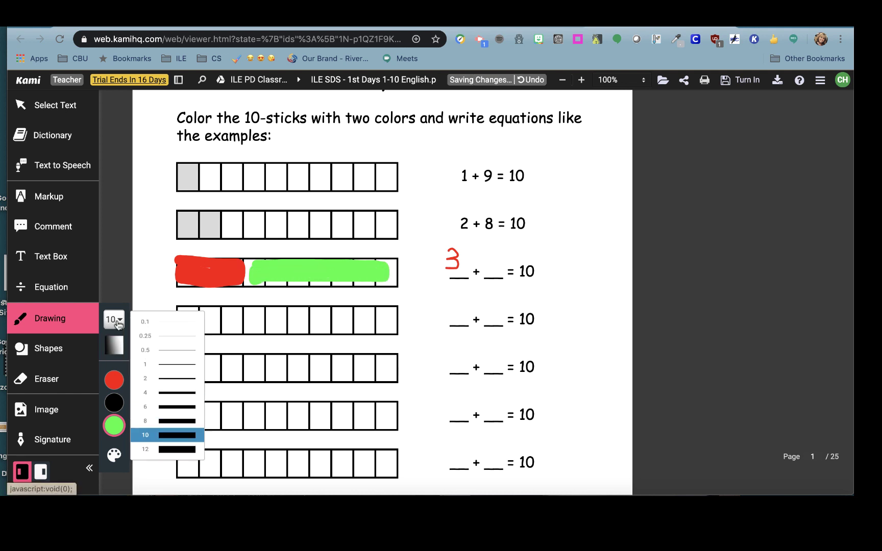
click(171, 383)
mouse_move(485, 252)
mouse_down()
mouse_move(498, 266)
mouse_move(490, 269)
mouse_up()
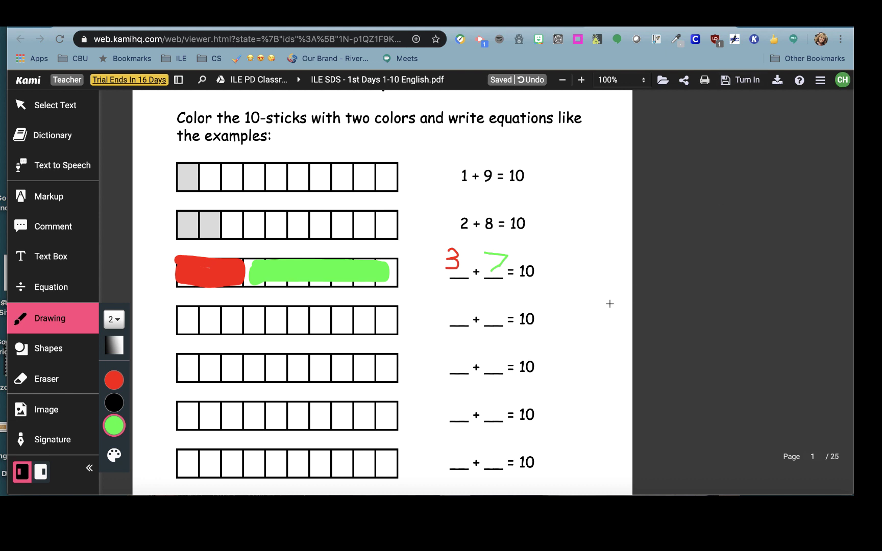
Step: Turn in the annotated worksheet, allowing Kami to save to the student's Google Drive
click(734, 85)
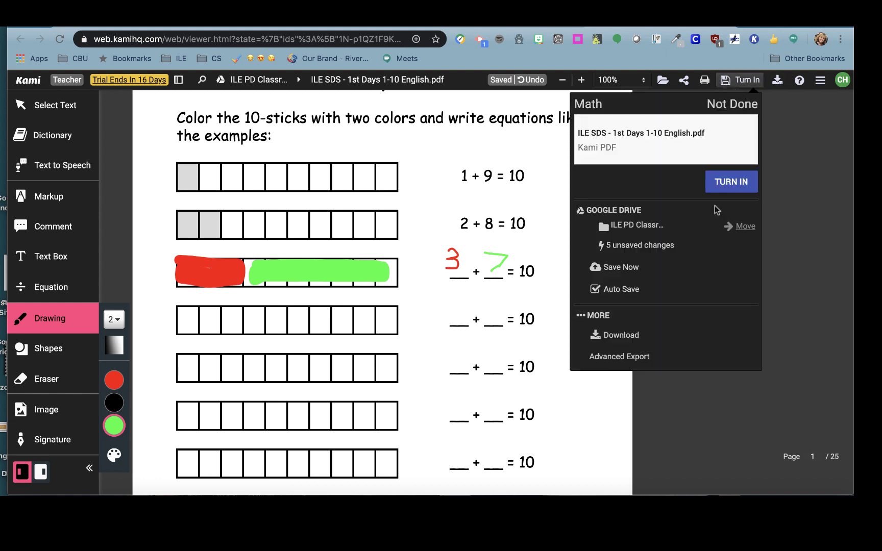
click(719, 186)
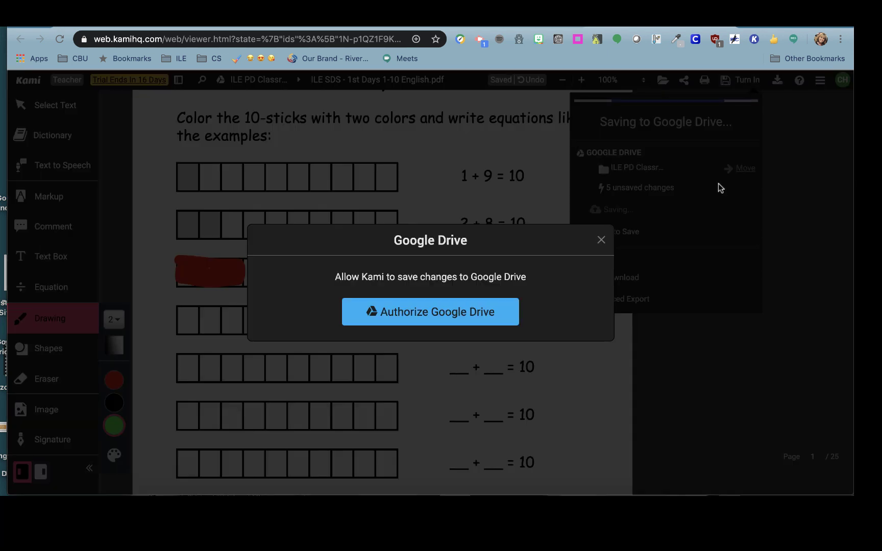
click(409, 302)
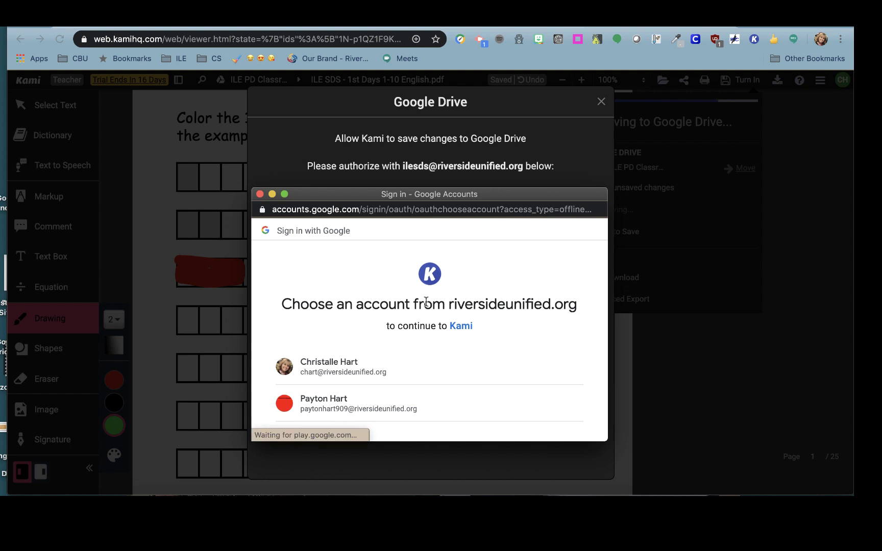
scroll(427, 307, down, 5)
scroll(427, 307, down, 5)
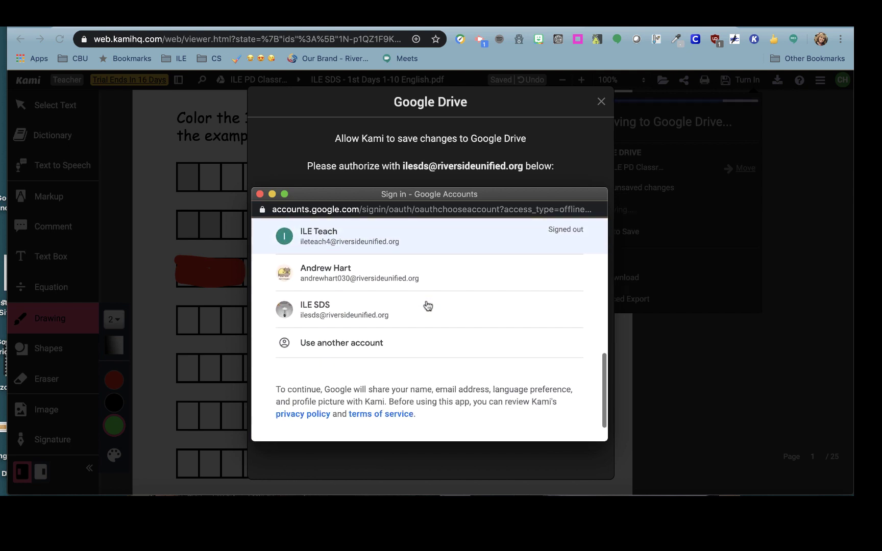
click(380, 310)
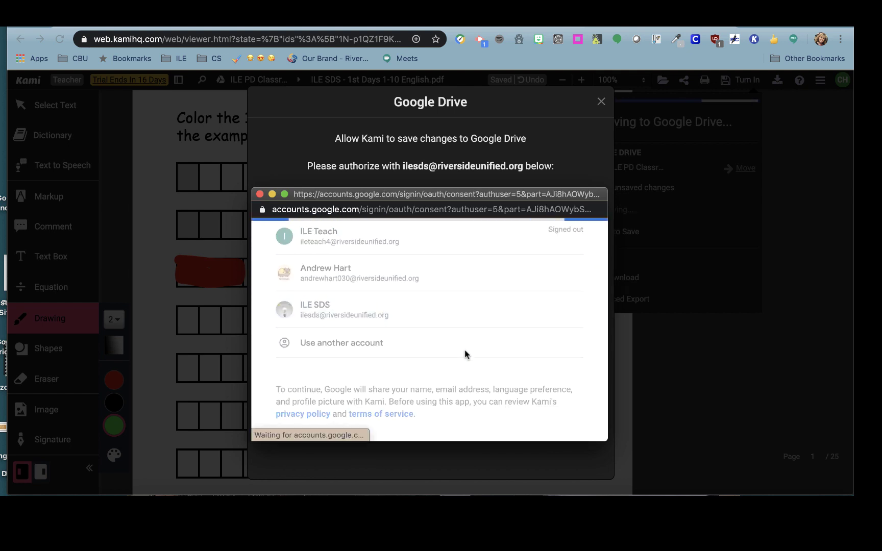
scroll(465, 354, down, 2)
scroll(464, 354, down, 6)
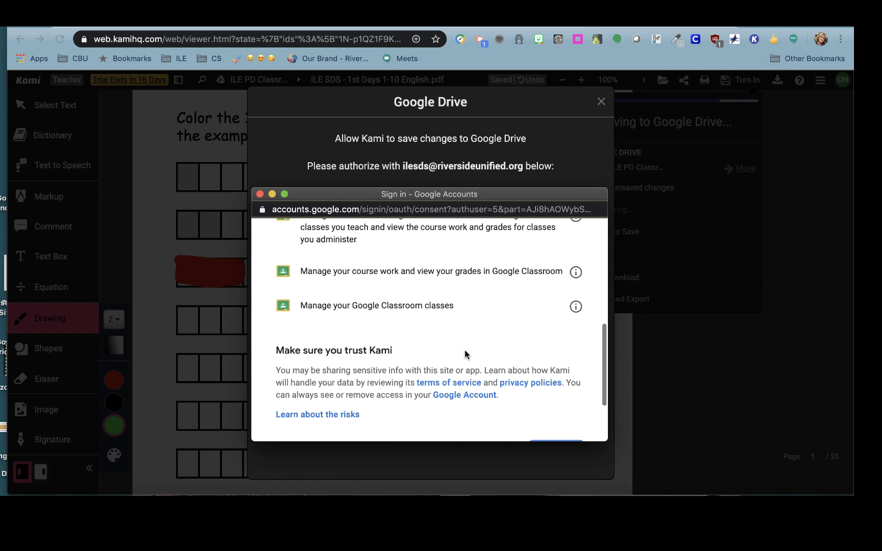
click(574, 362)
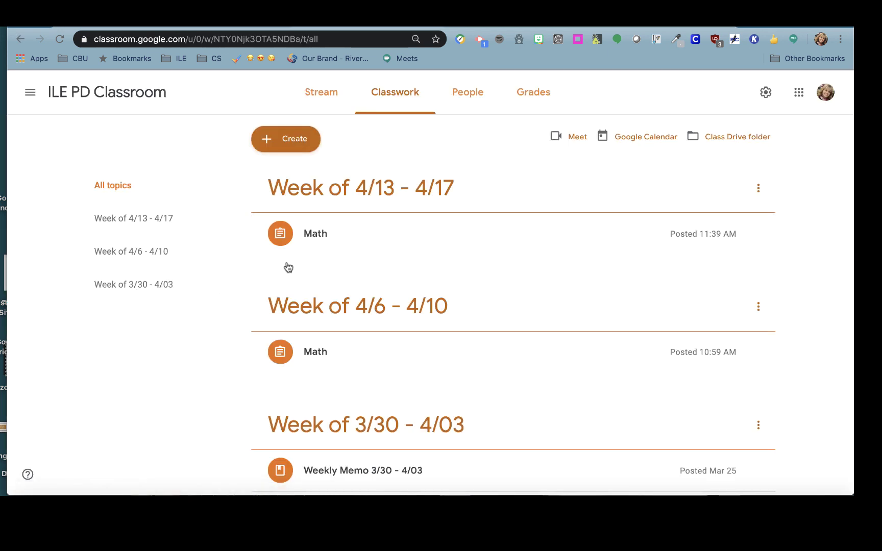
Step: As the teacher, open the student's turned-in Math worksheet from the assignment's student work
click(306, 238)
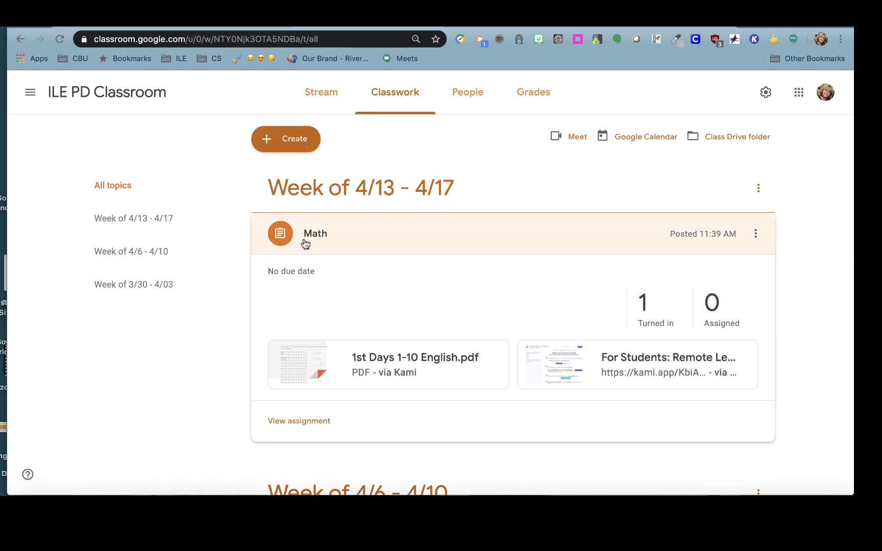
click(289, 422)
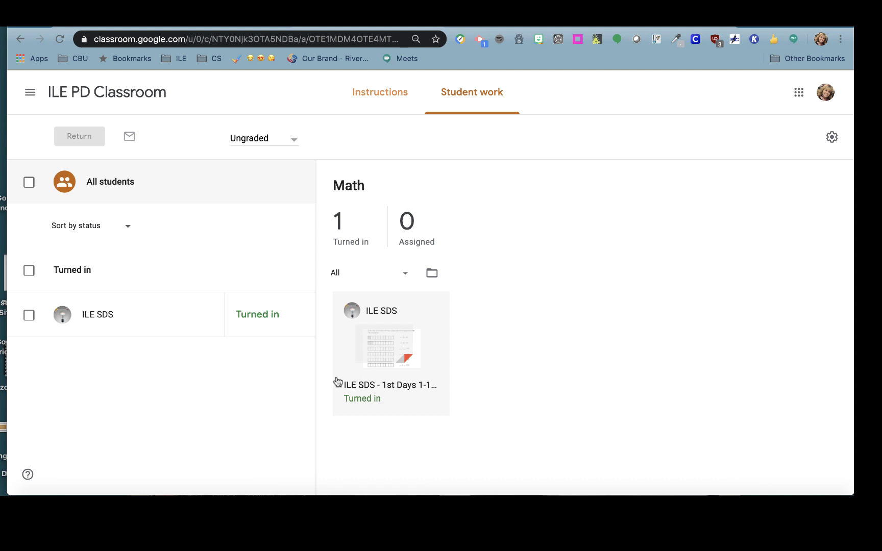
click(376, 358)
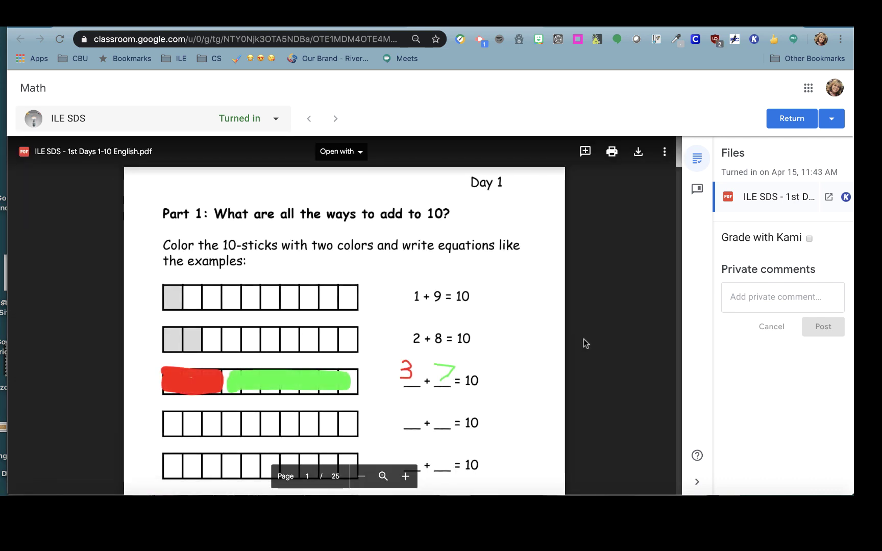
Step: Attach a 'Great job!' comment to the 3 + 7 = 10 row of the worksheet
scroll(583, 339, down, 2)
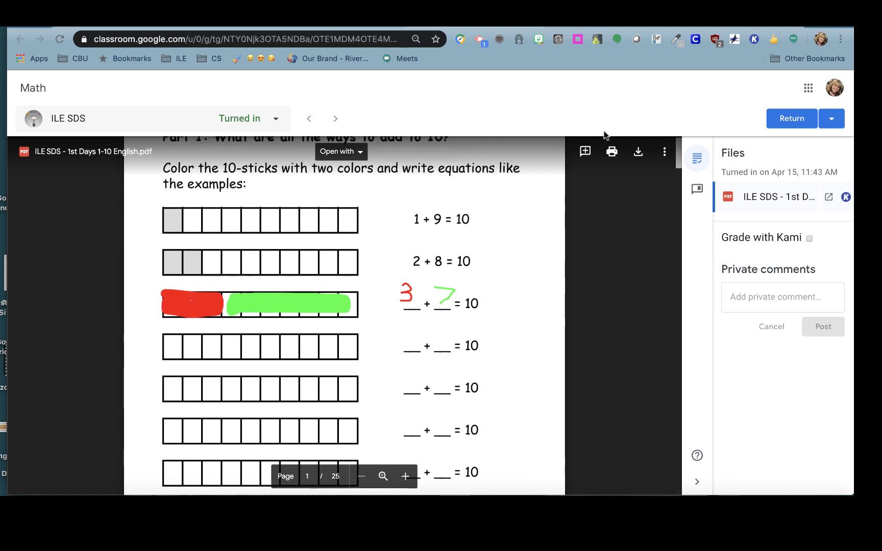
click(584, 153)
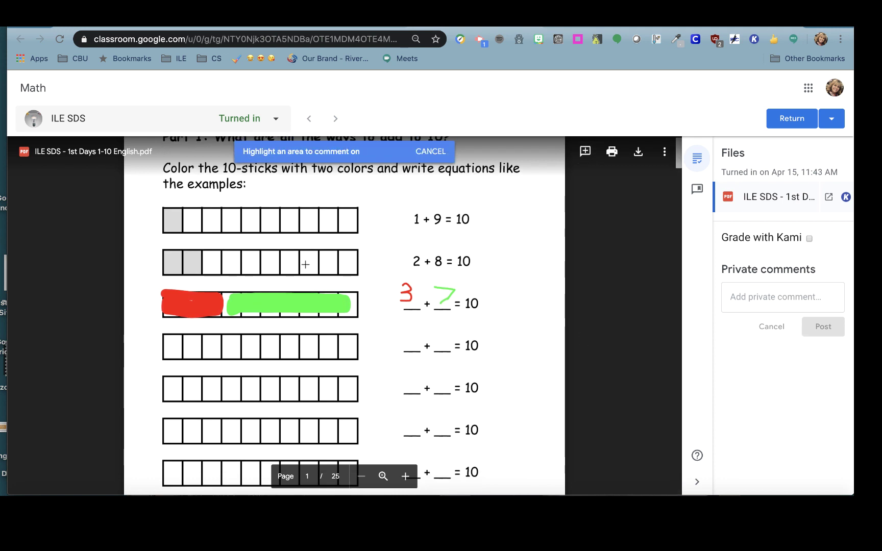
drag(371, 275, 492, 325)
text(Great job!)
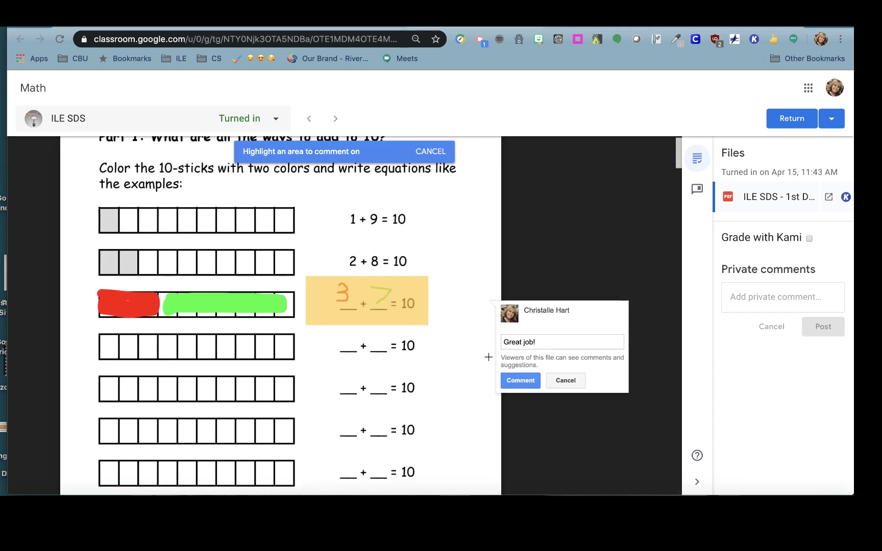
click(517, 382)
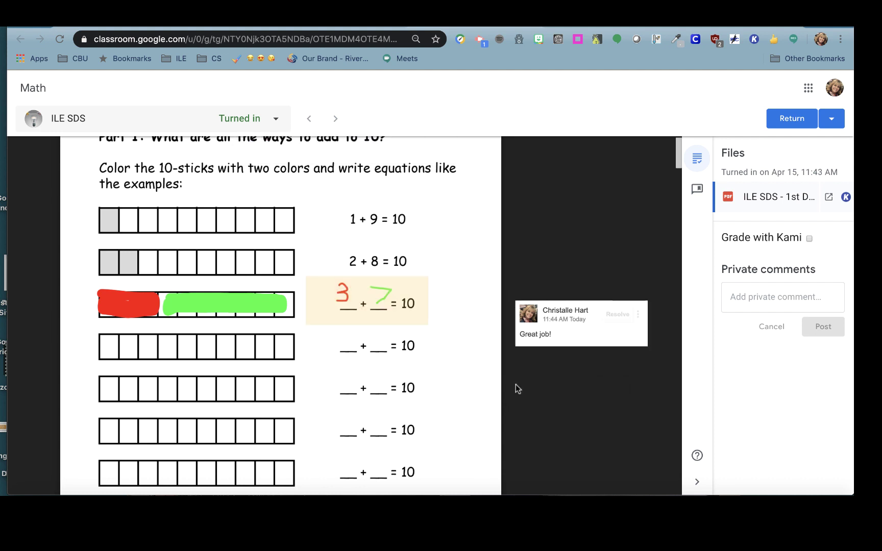
click(733, 297)
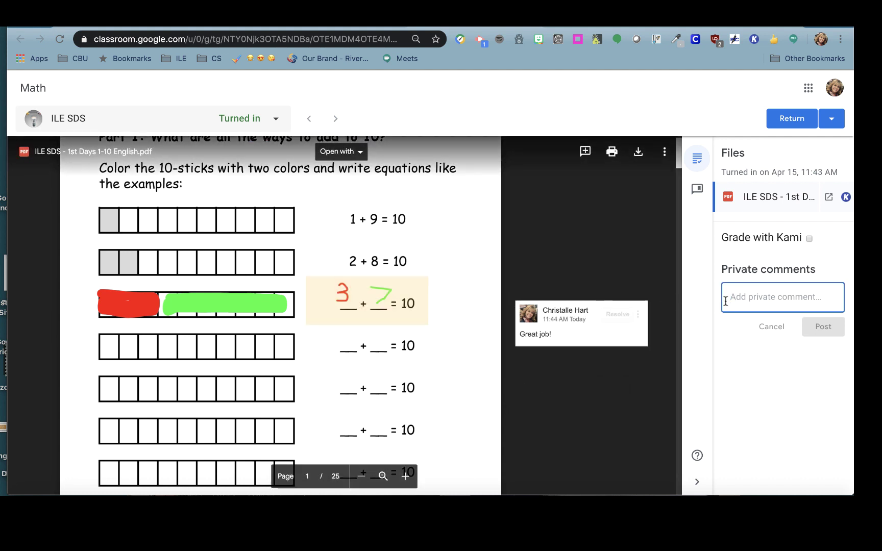
scroll(638, 239, up, 1)
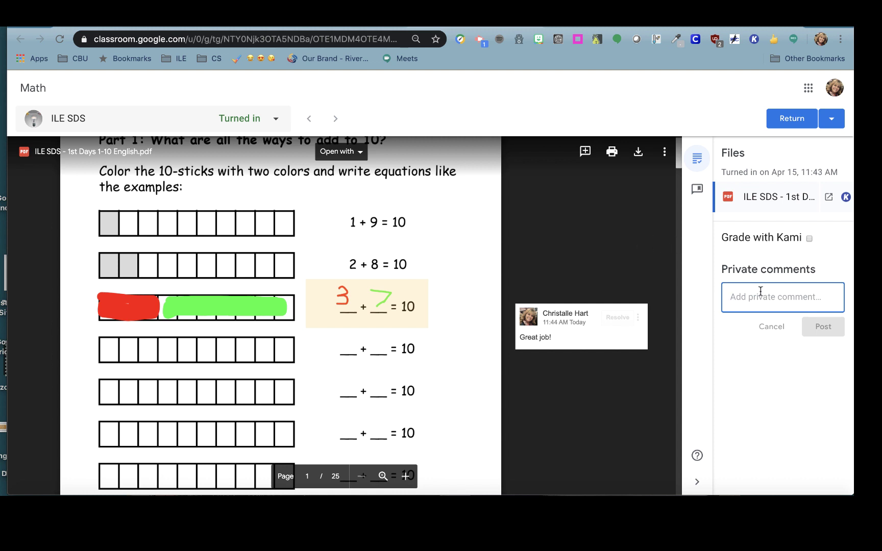
Step: Return the commented Math work to the student
click(788, 119)
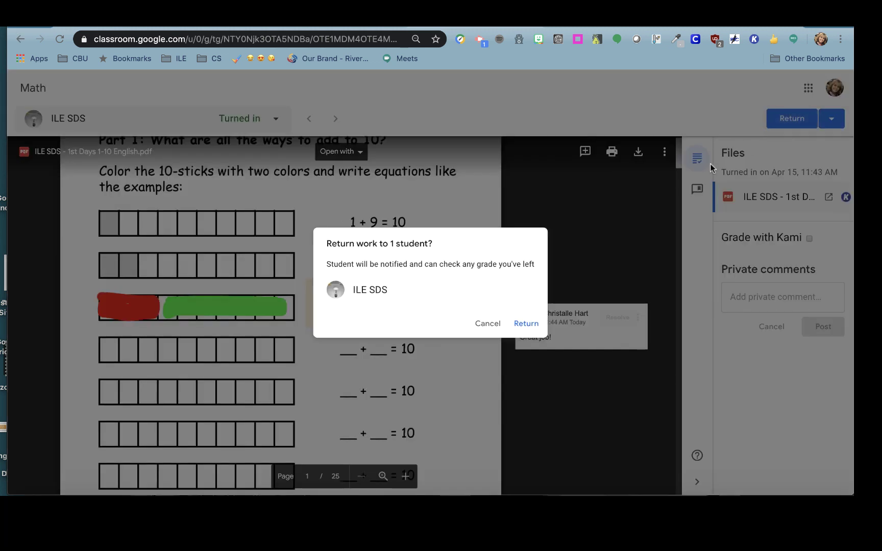